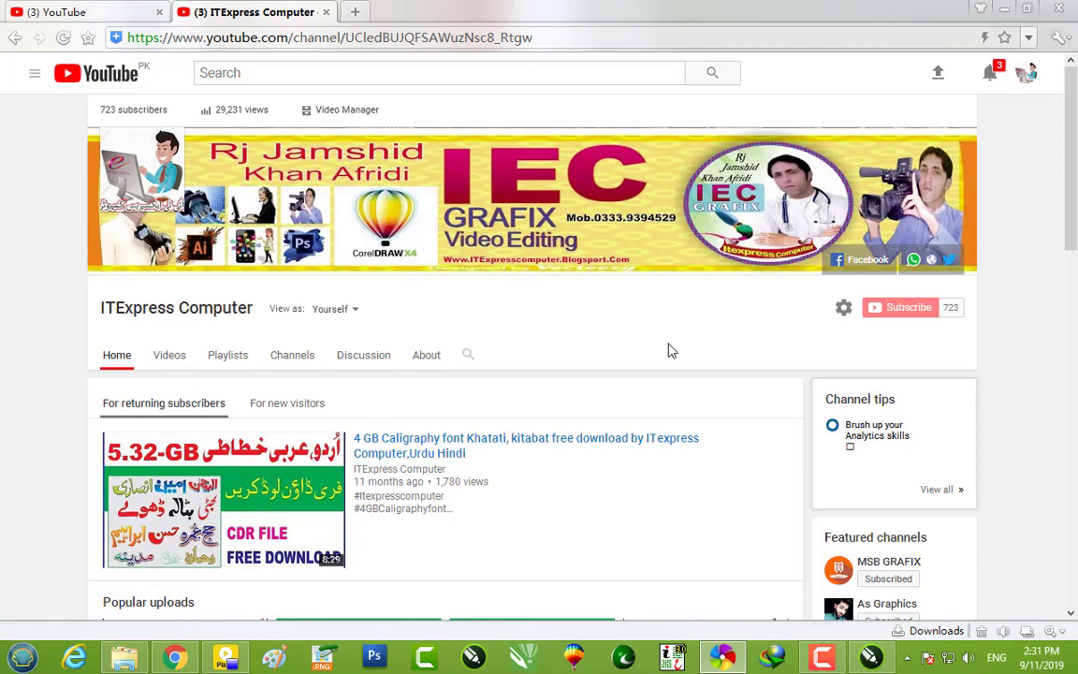
- Switch to WhatsApp Web in Chrome and read through the open chat about the Dilkash Beautyparlor.cmx and Untitled-1.cdr design files
click(1004, 9)
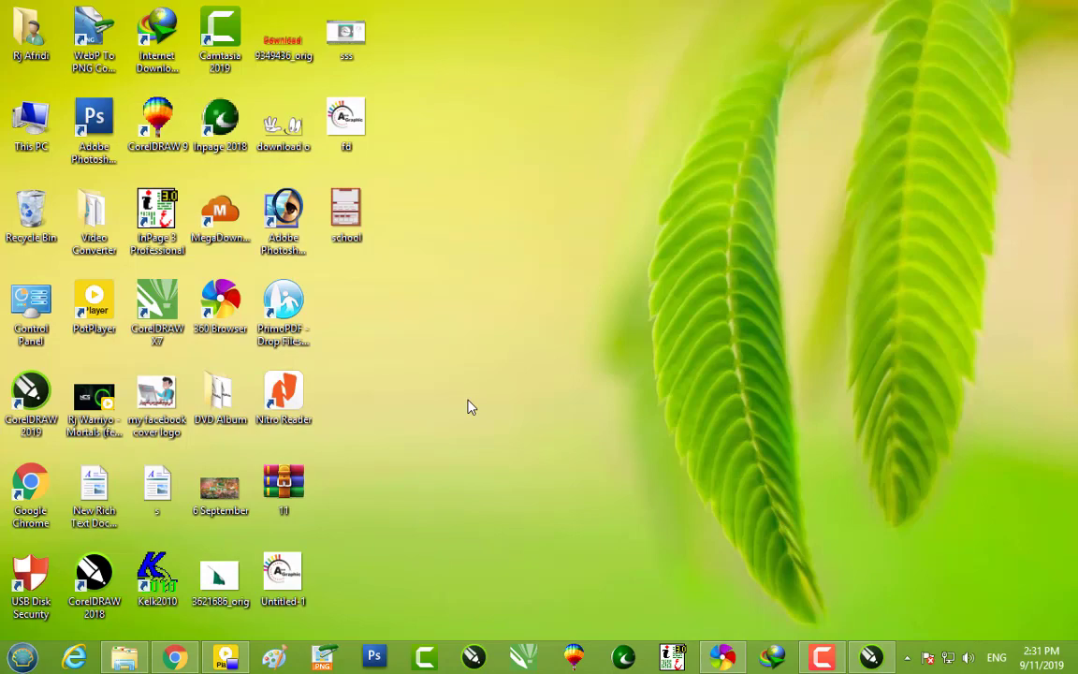
click(174, 658)
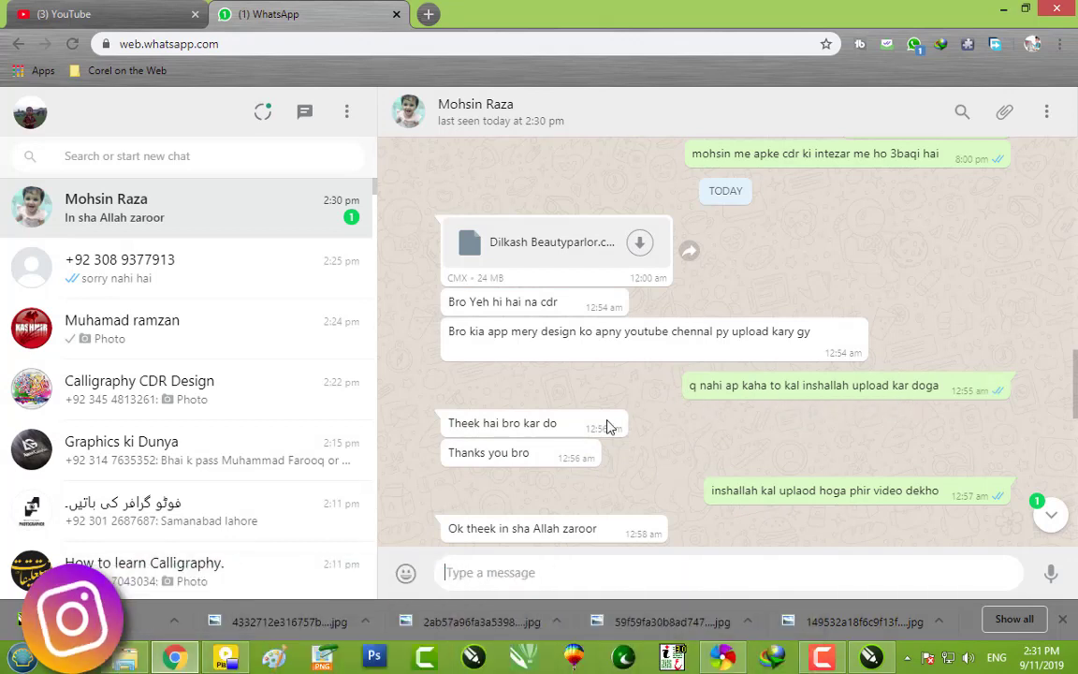
scroll(580, 428, down, 1)
scroll(578, 428, down, 2)
scroll(578, 428, up, 1)
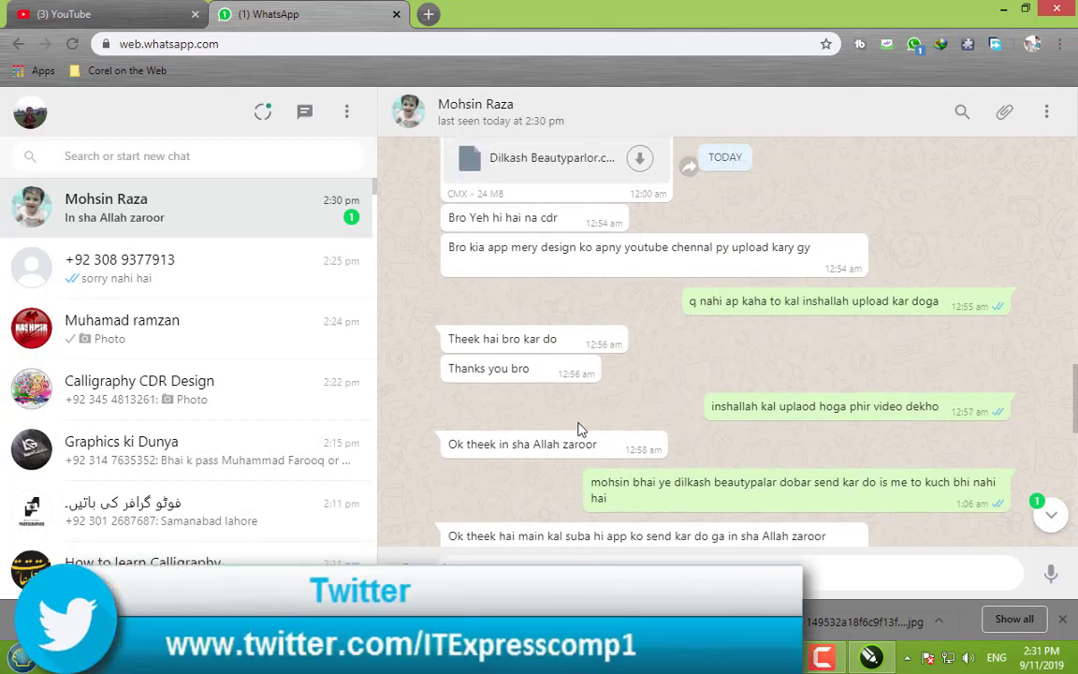
scroll(576, 429, down, 1)
scroll(608, 444, down, 2)
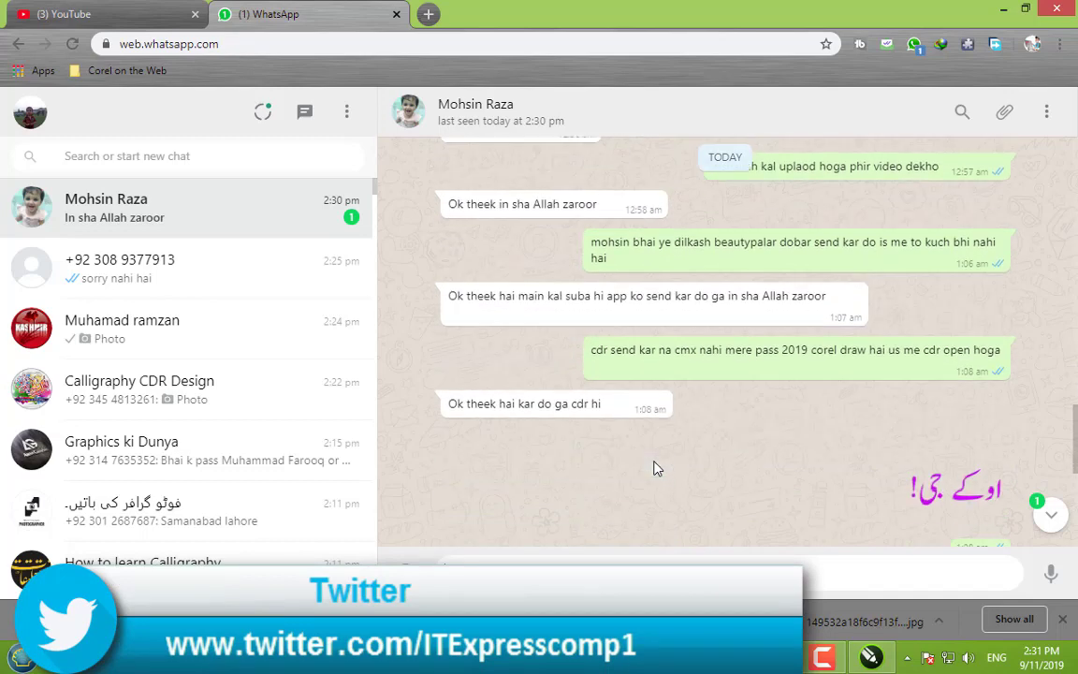
scroll(655, 468, down, 8)
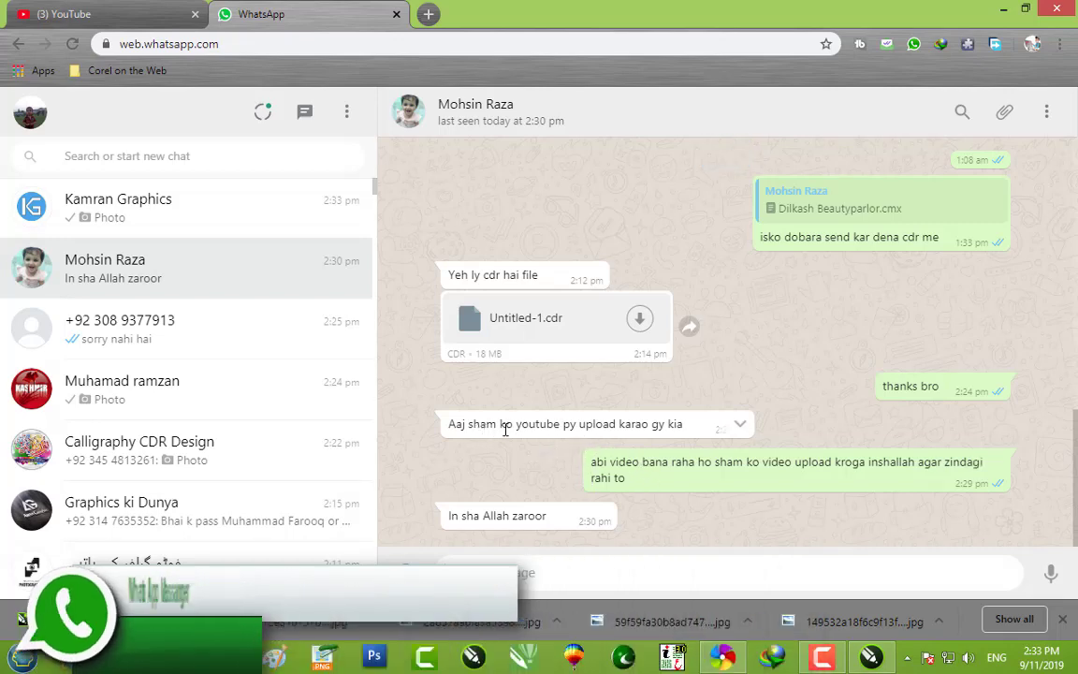
scroll(548, 423, up, 2)
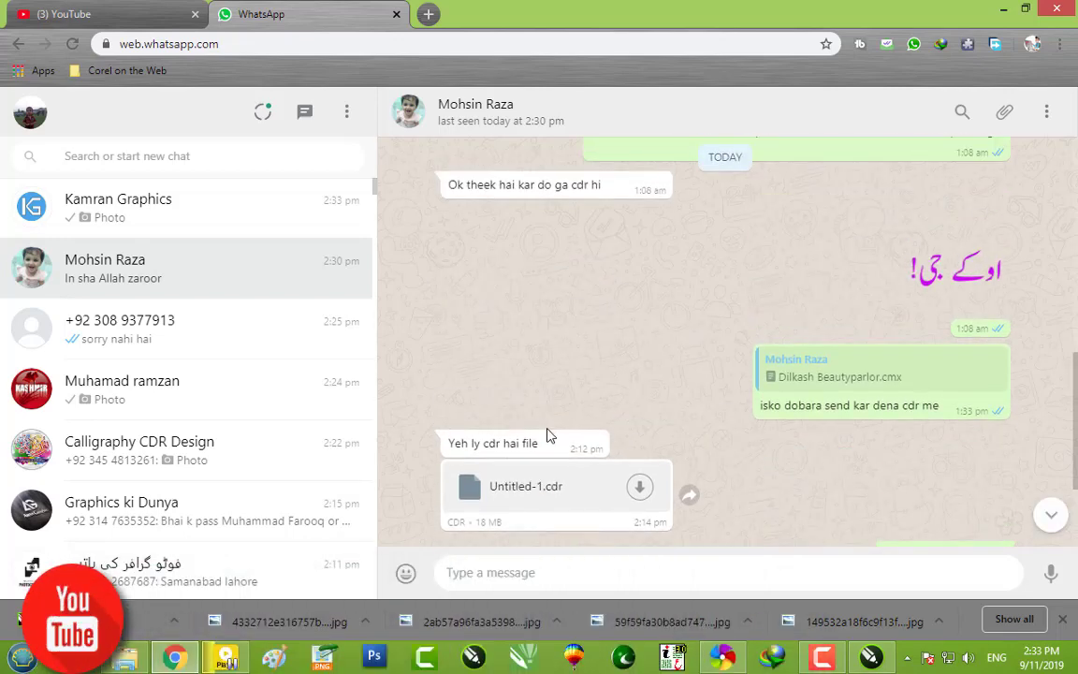
scroll(547, 438, down, 1)
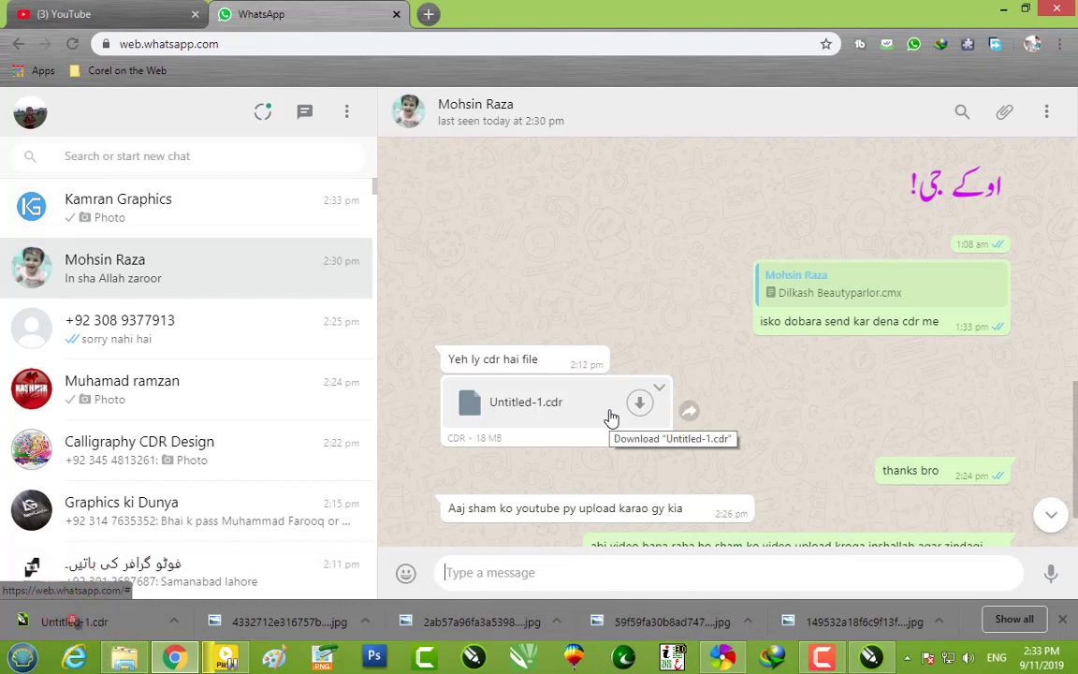
scroll(610, 416, down, 1)
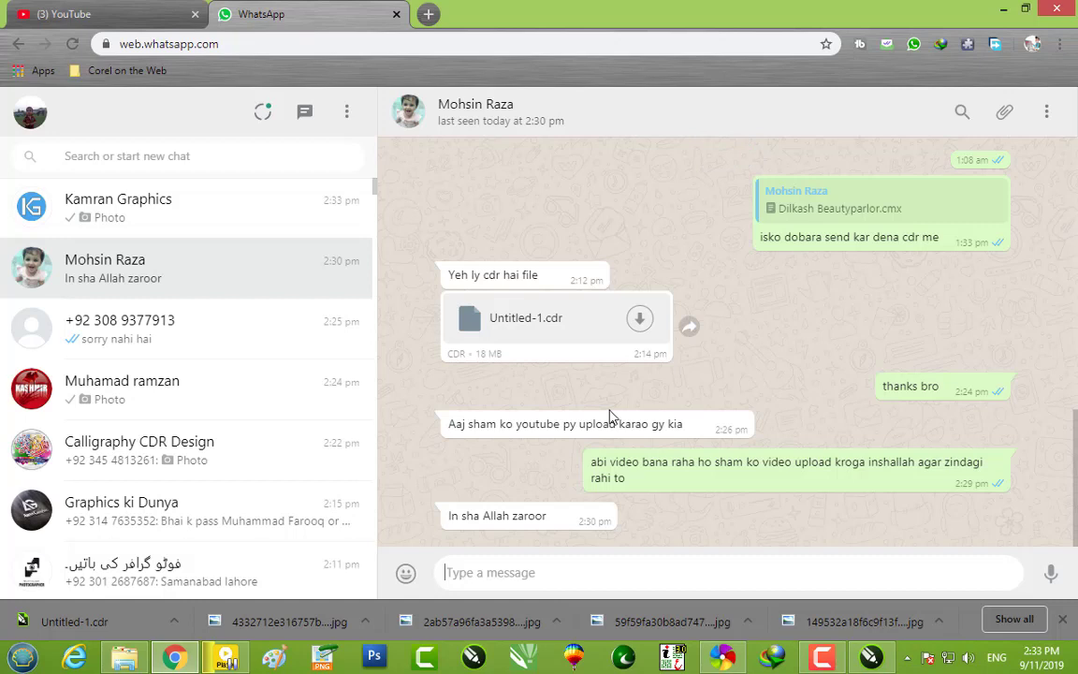
scroll(610, 415, up, 2)
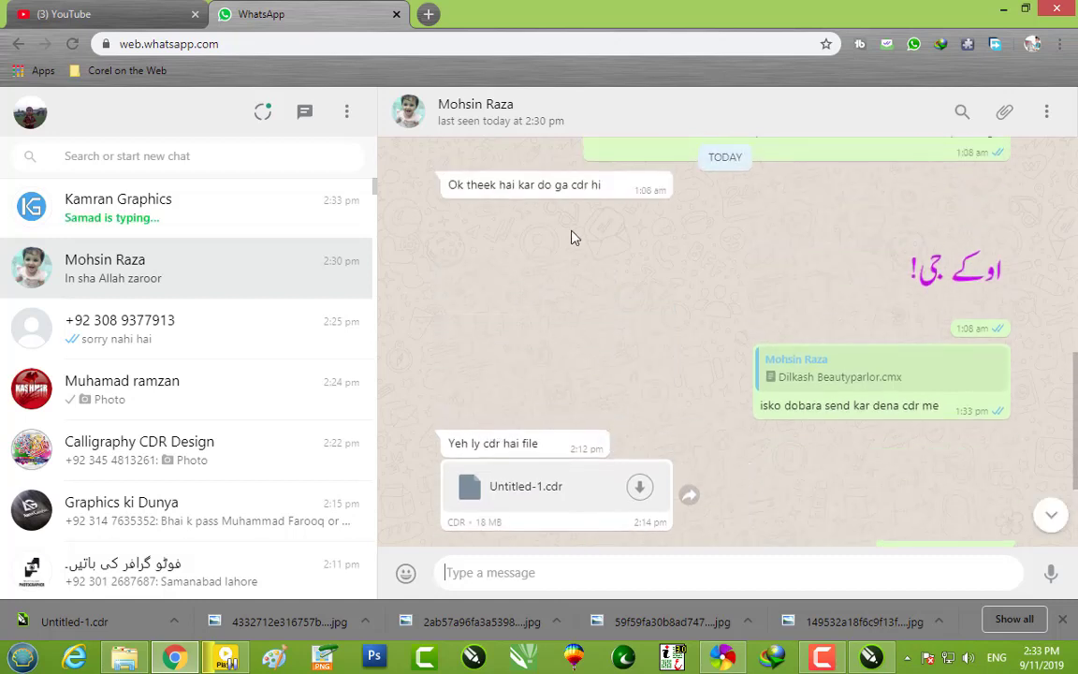
scroll(585, 271, up, 2)
scroll(580, 337, down, 4)
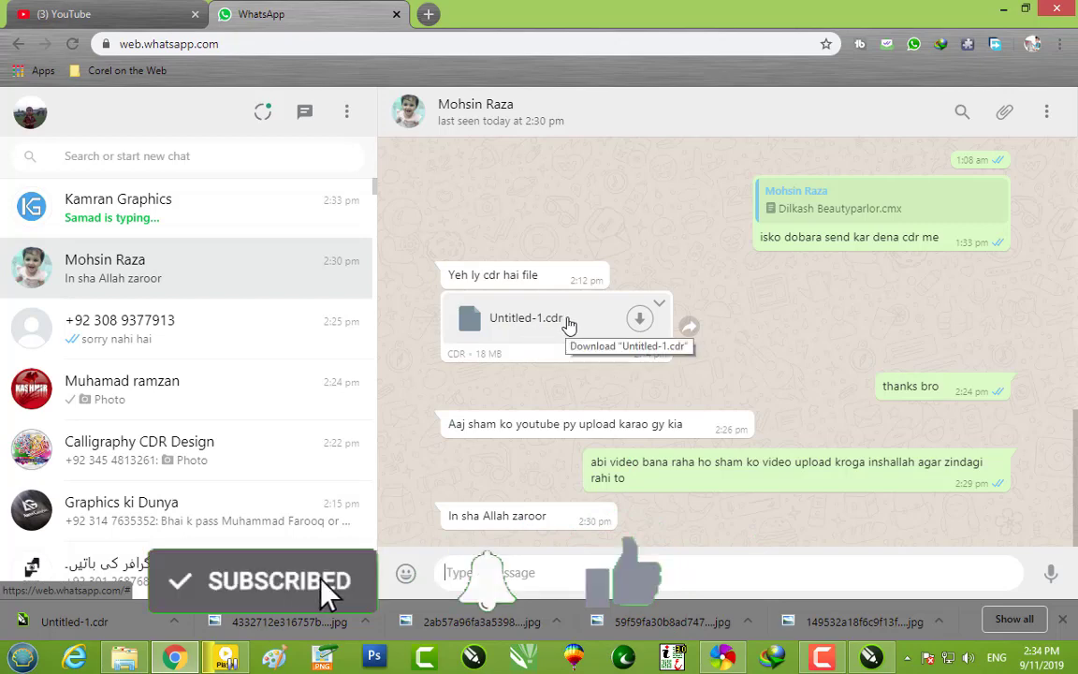
- Switch to CorelDRAW 2019 and examine the beauty parlour banner in school.cdr, both close up and as a whole
click(1007, 11)
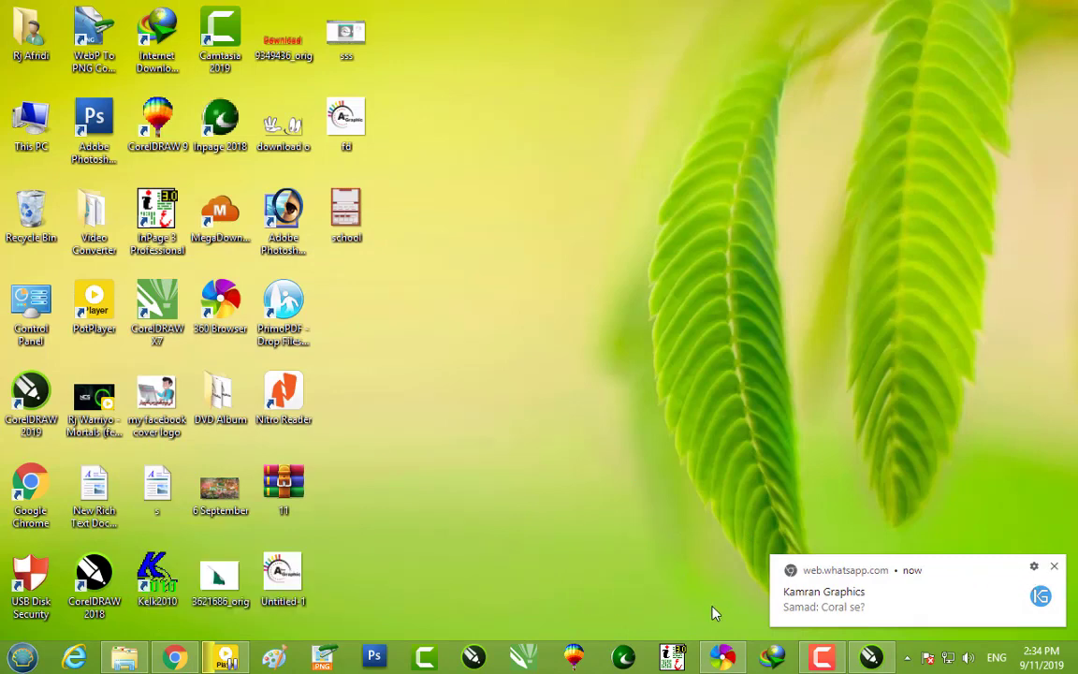
click(870, 658)
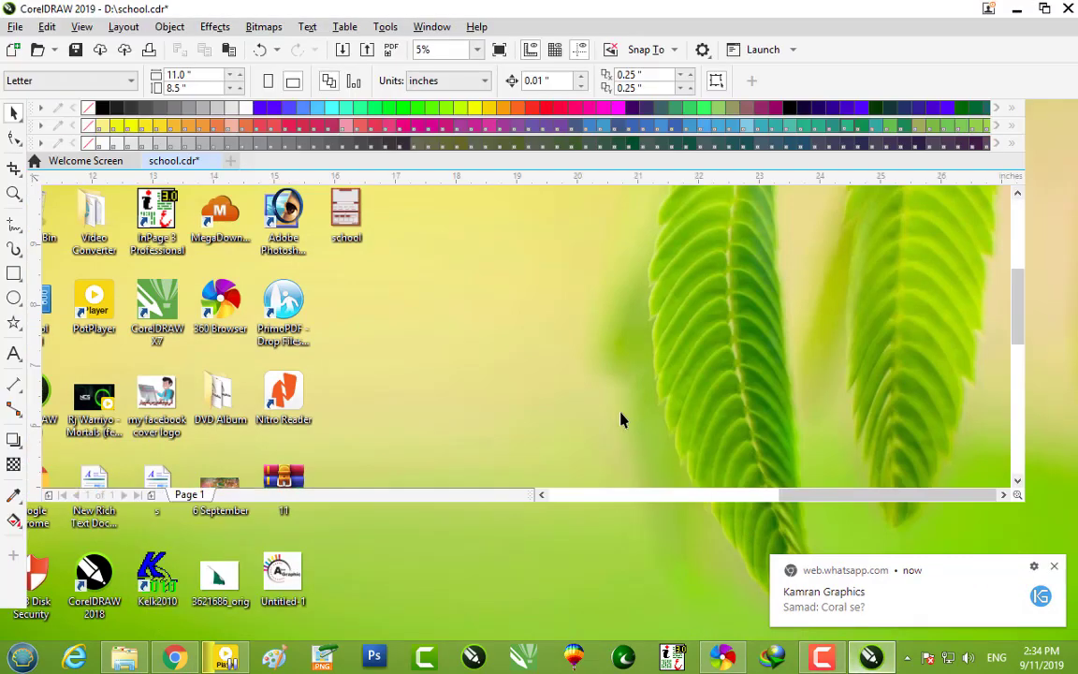
scroll(385, 260, up, 1)
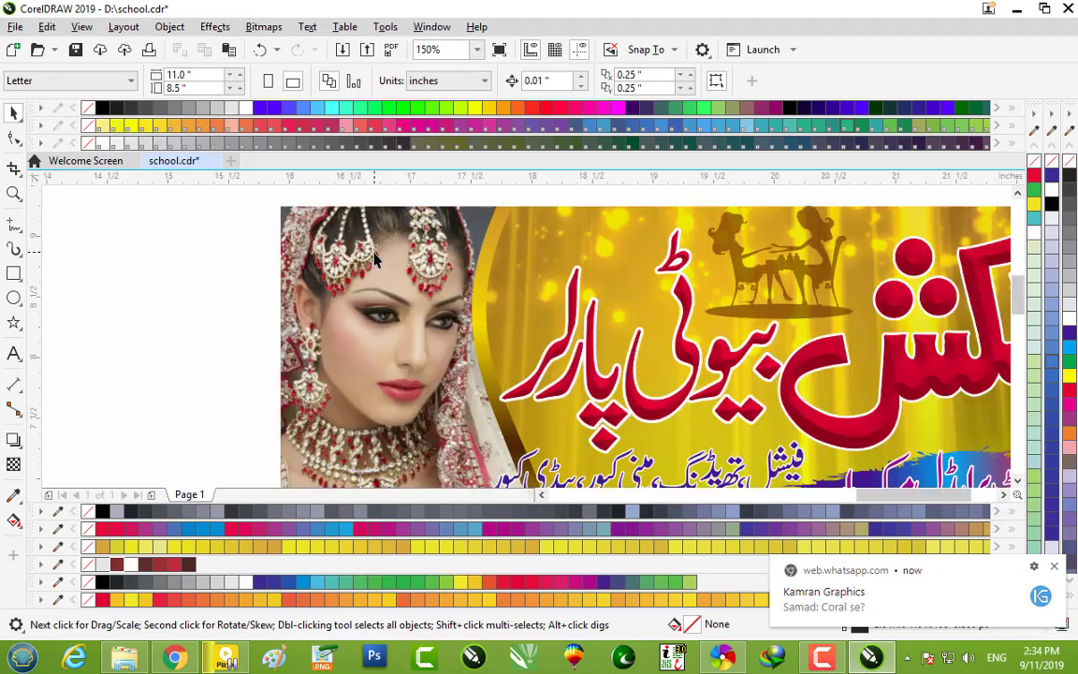
scroll(367, 264, down, 1)
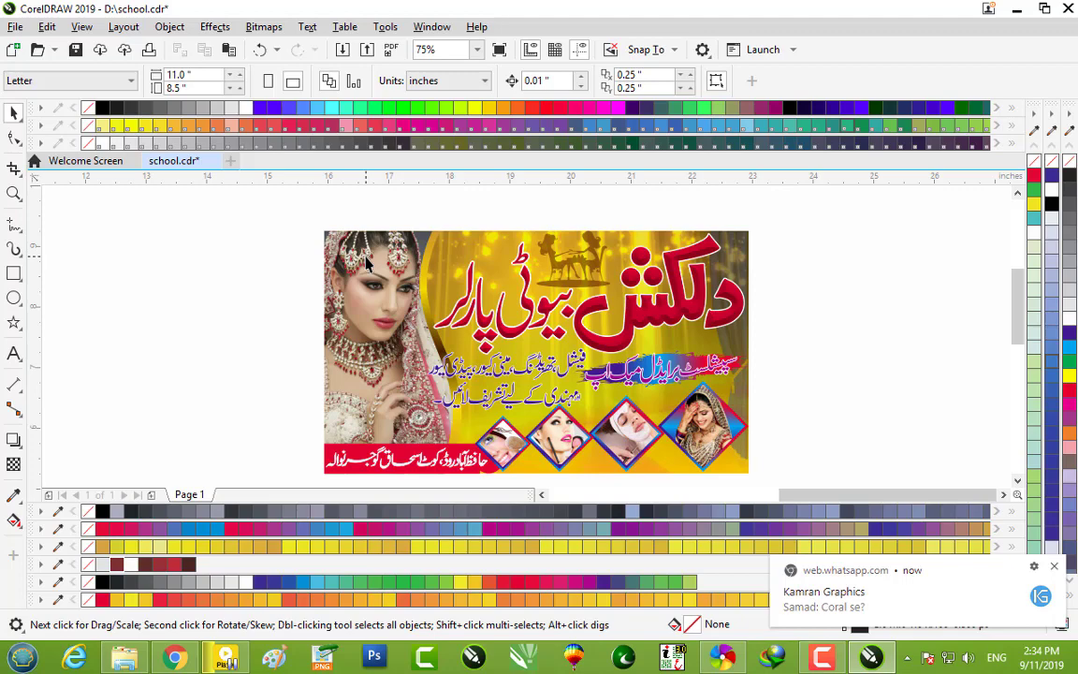
scroll(520, 297, up, 1)
scroll(571, 332, down, 1)
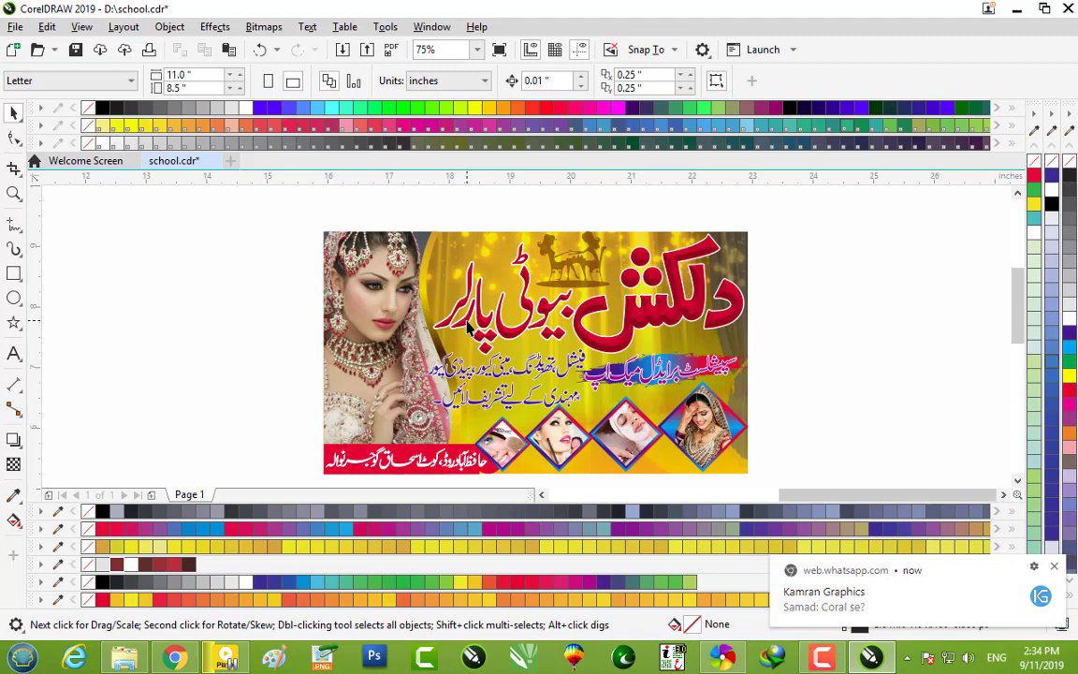
scroll(468, 323, up, 1)
scroll(468, 323, down, 1)
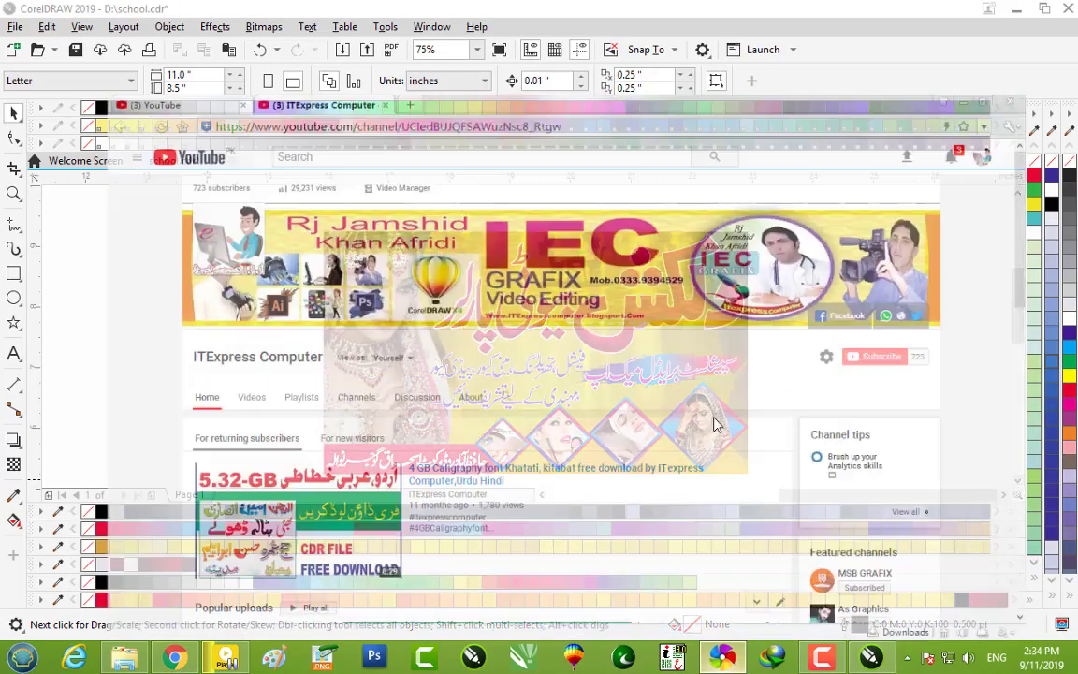
- Return to the banner and inspect the lettering on the brush-stroke strip and the large bride diamond, leaving nothing selected
click(723, 658)
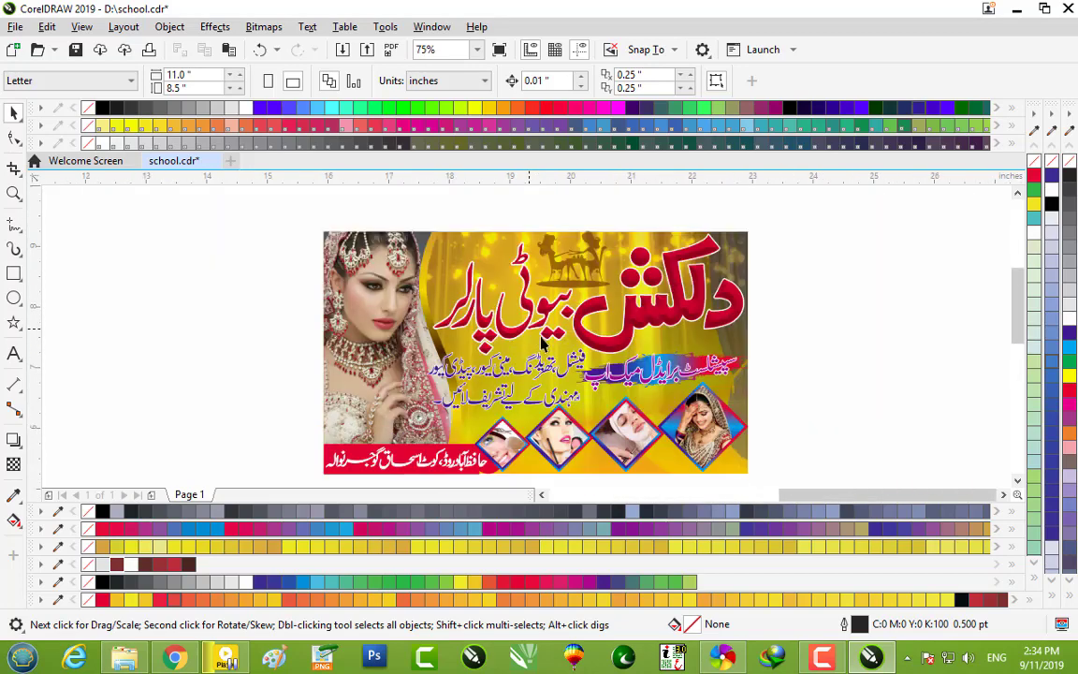
click(654, 374)
scroll(654, 375, up, 2)
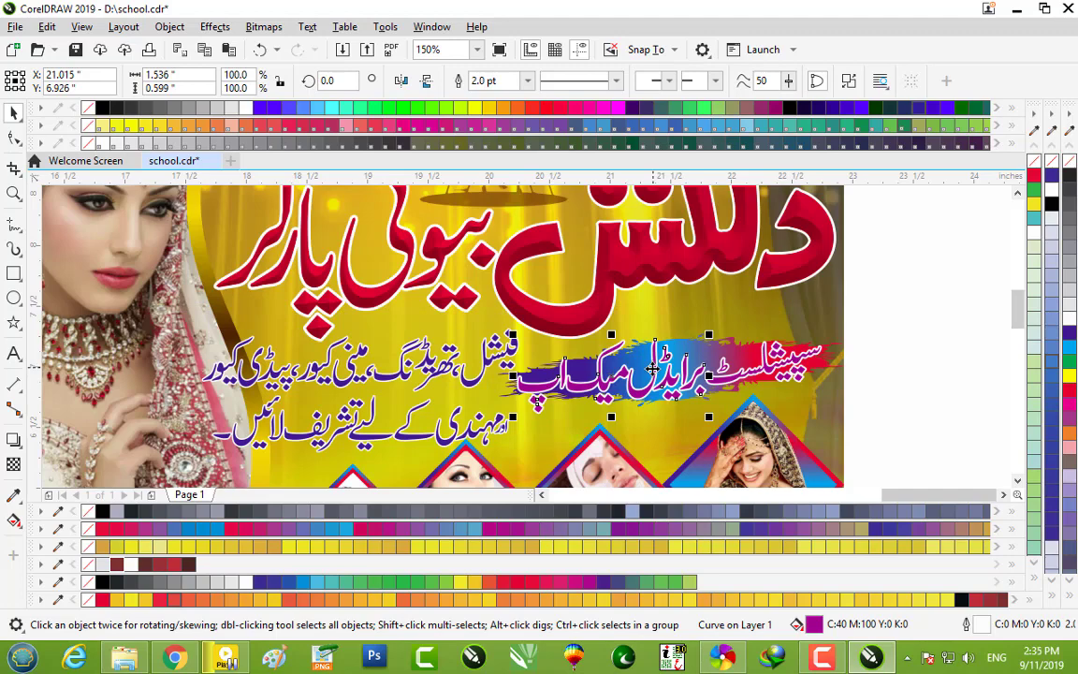
scroll(654, 371, down, 2)
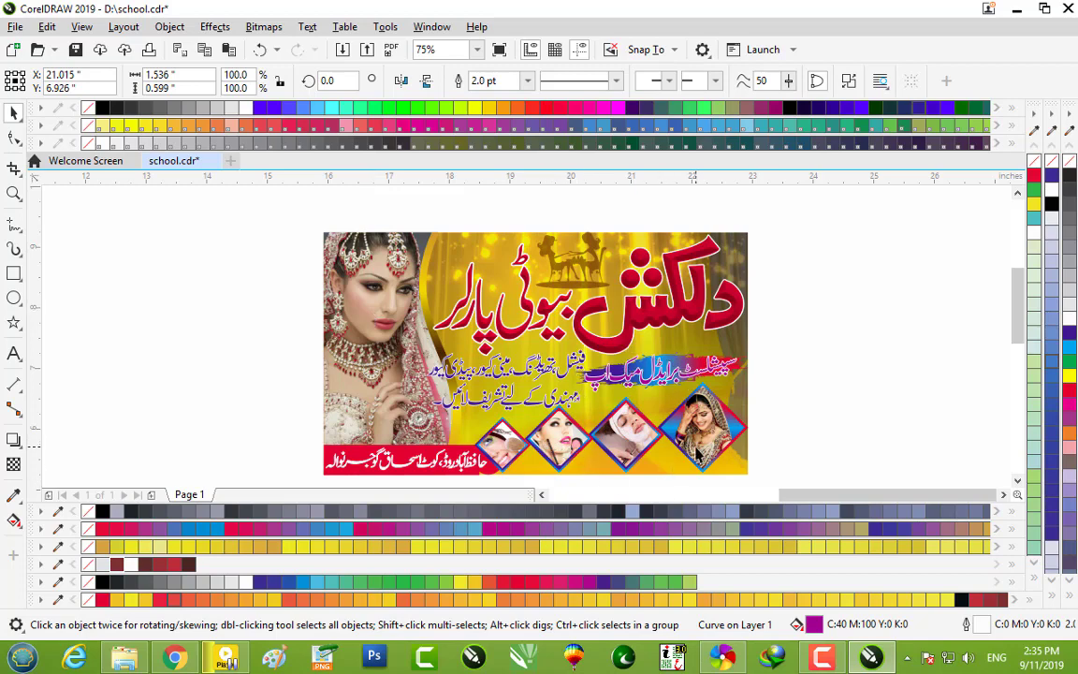
click(697, 454)
click(798, 407)
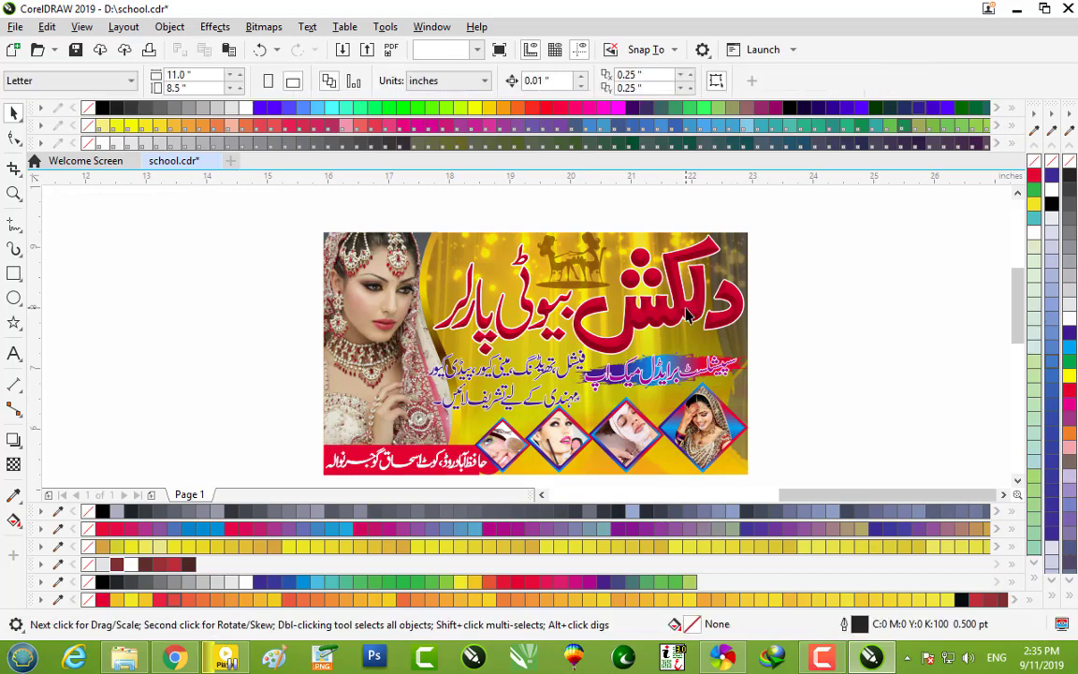
- Try moving the two red title words as separate beveled objects and undo the moves
drag(694, 299, 640, 324)
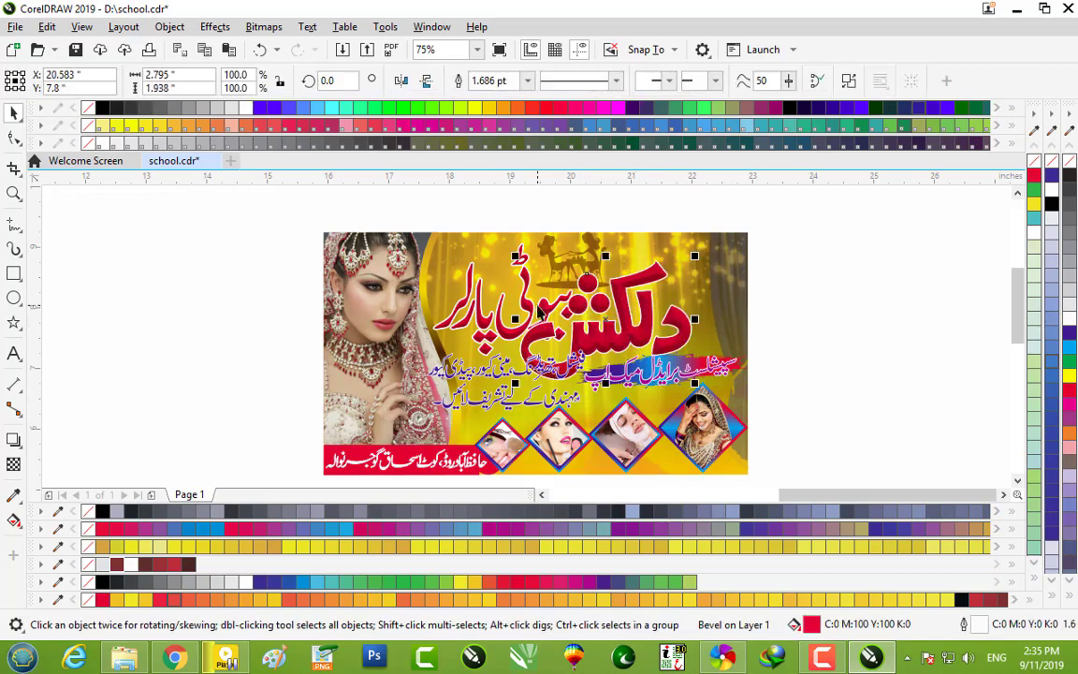
key(ctrl+z)
drag(501, 328, 450, 321)
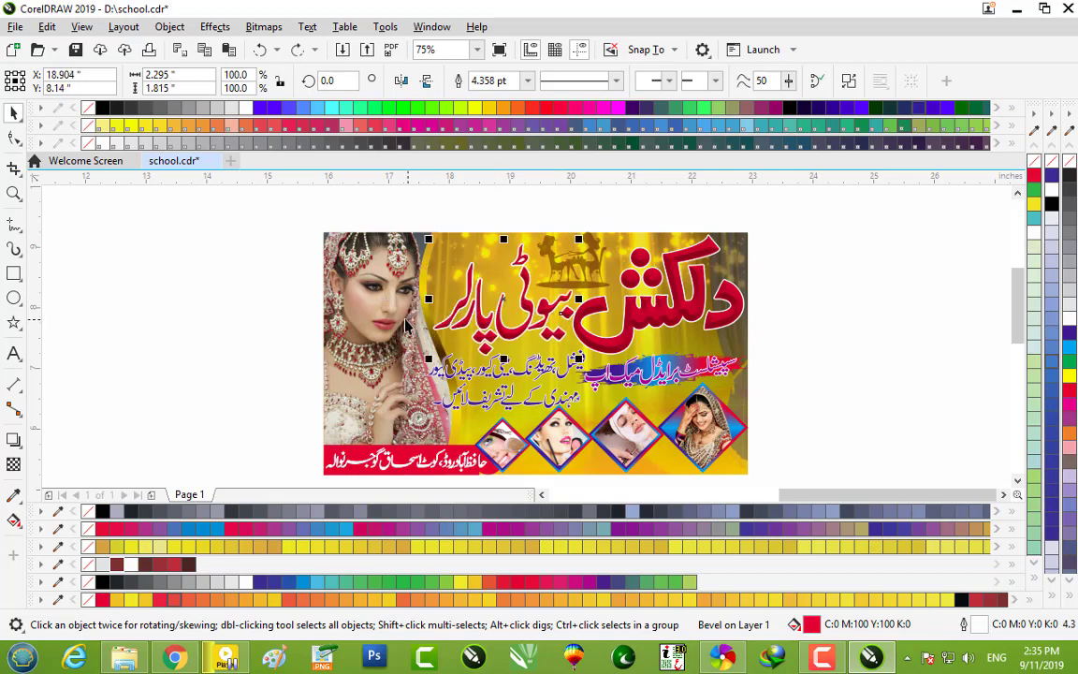
- Open the large bride photo's PowerClip contents, shift the picture inside sideways, undo the shift and finish editing
click(353, 287)
click(73, 205)
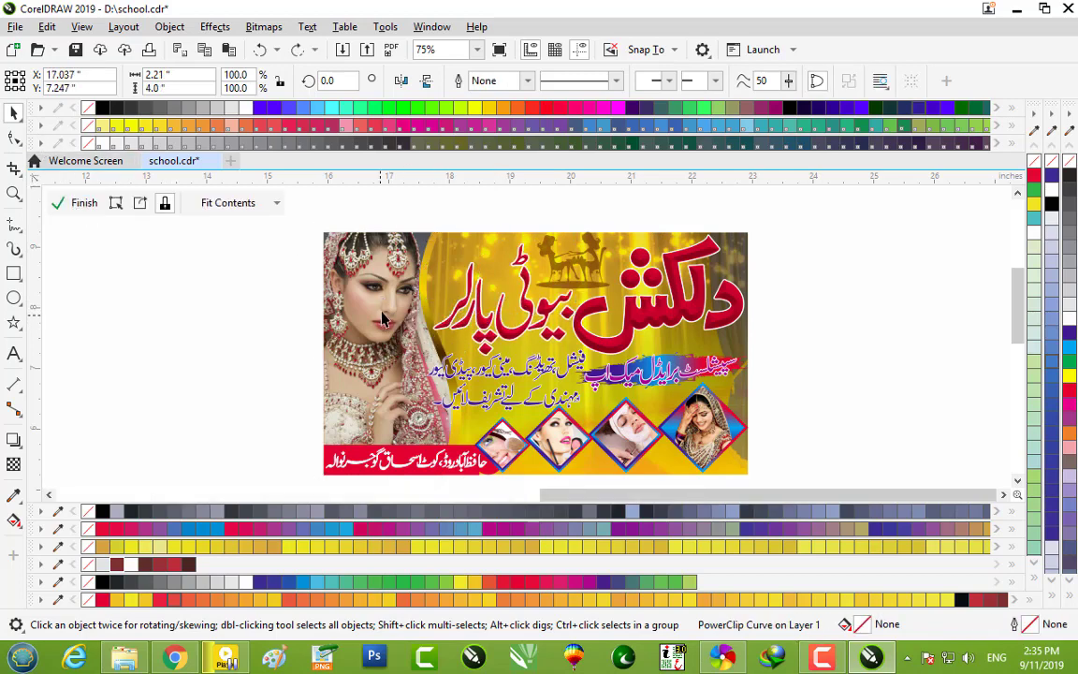
click(350, 272)
drag(269, 310, 324, 312)
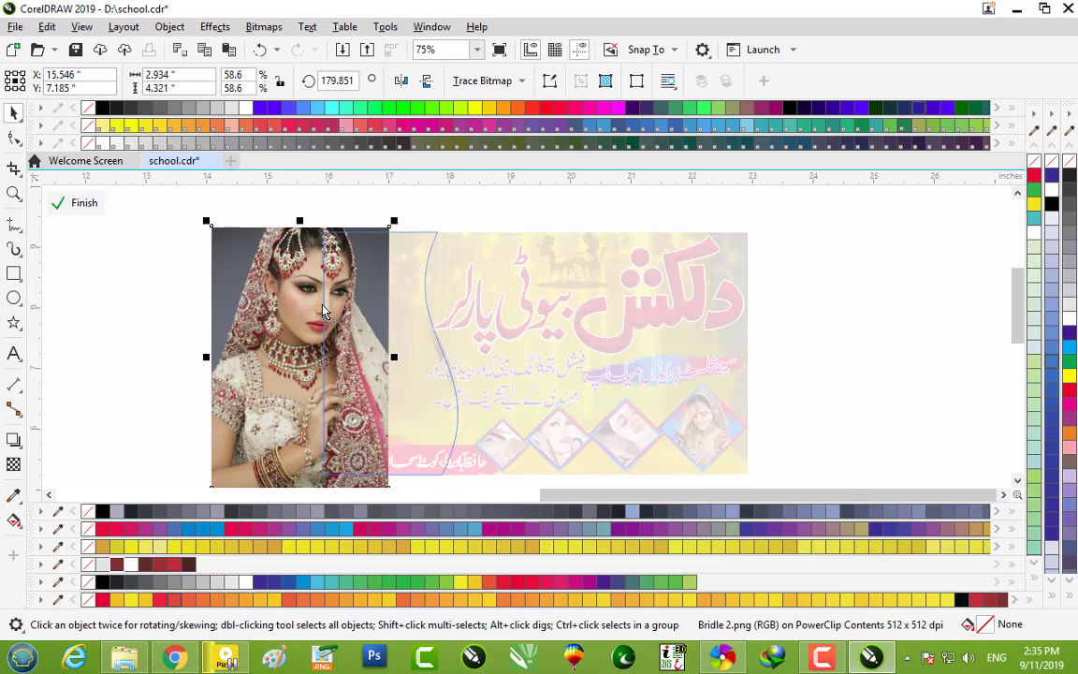
key(ctrl+z)
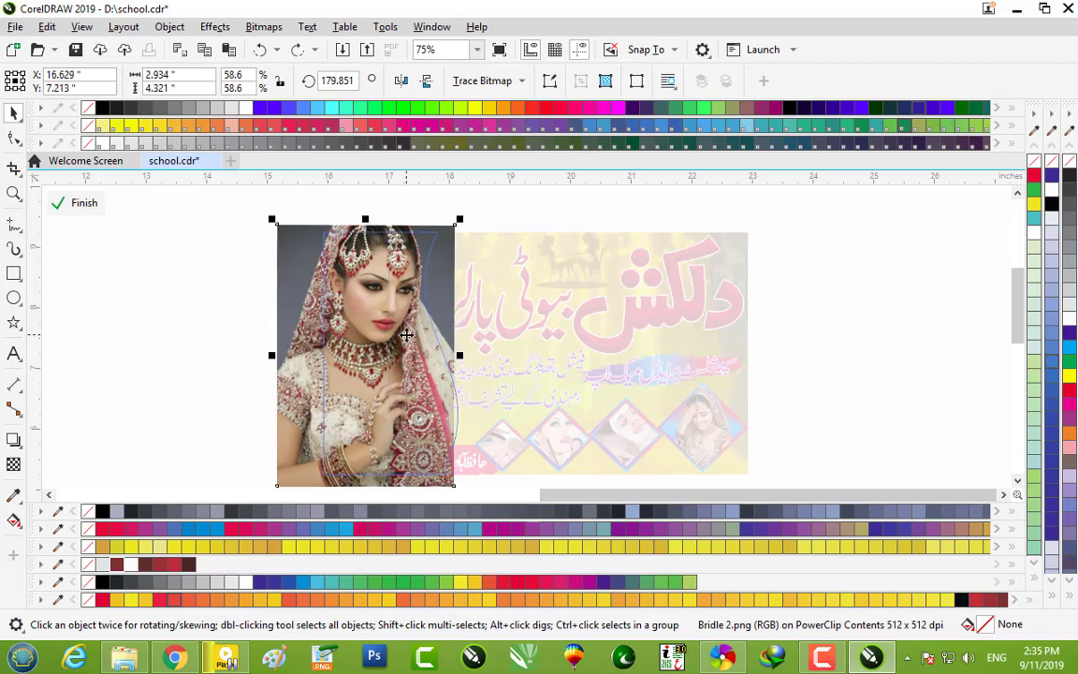
click(81, 204)
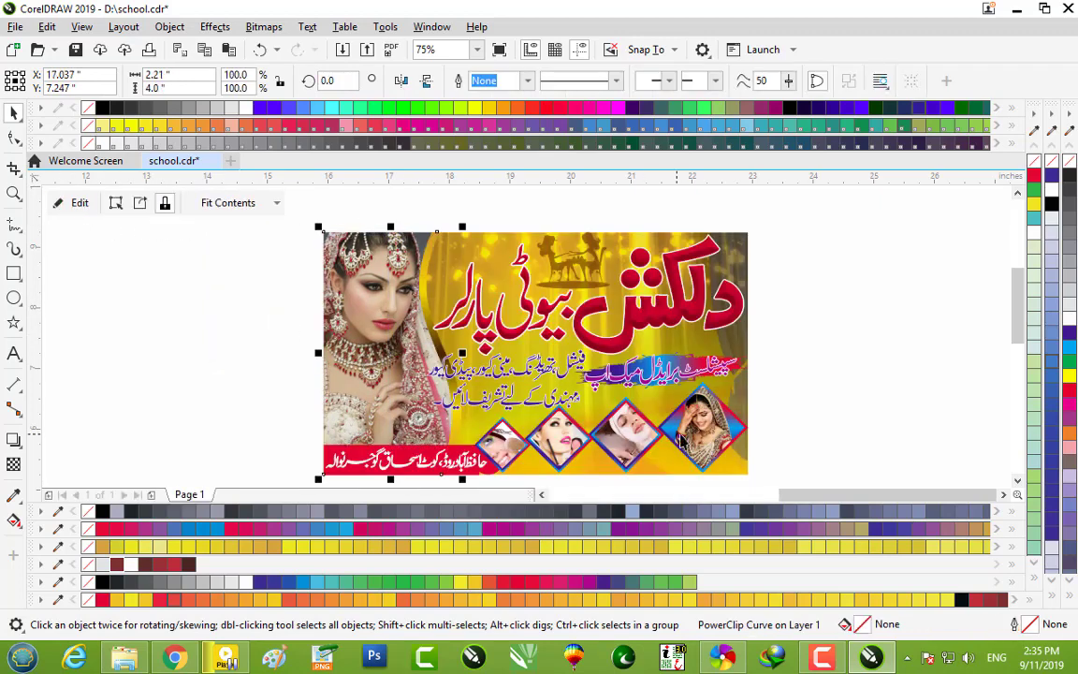
- Edit the PowerClip of the largest diamond, move its bride cutout away, undo the move and finish editing
click(84, 206)
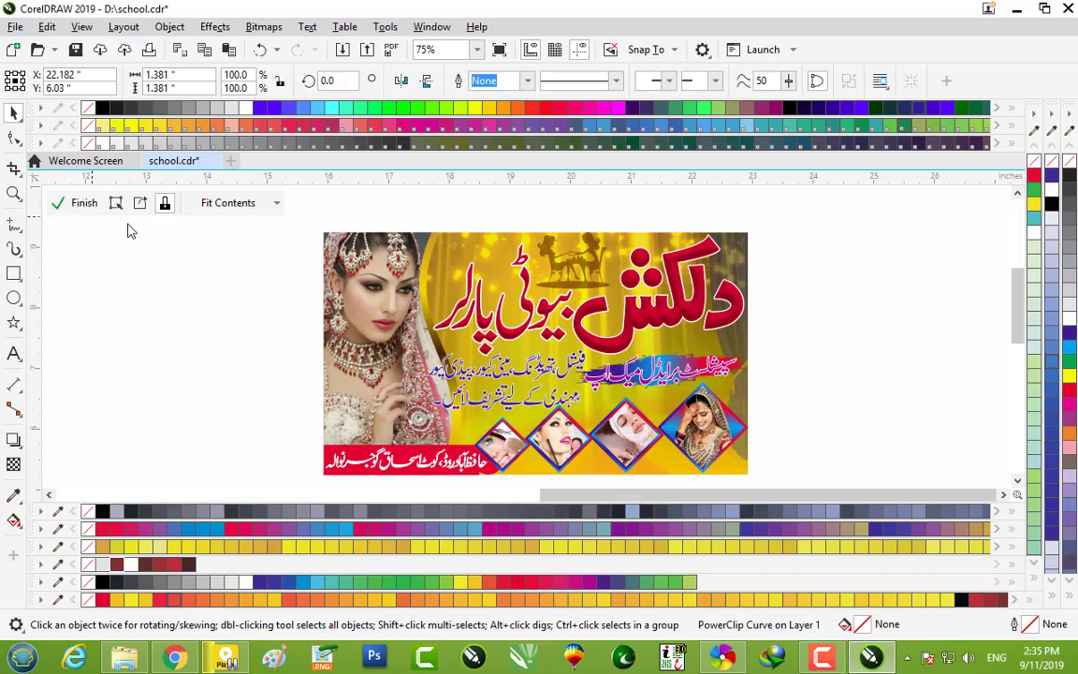
click(695, 428)
drag(694, 429, 554, 423)
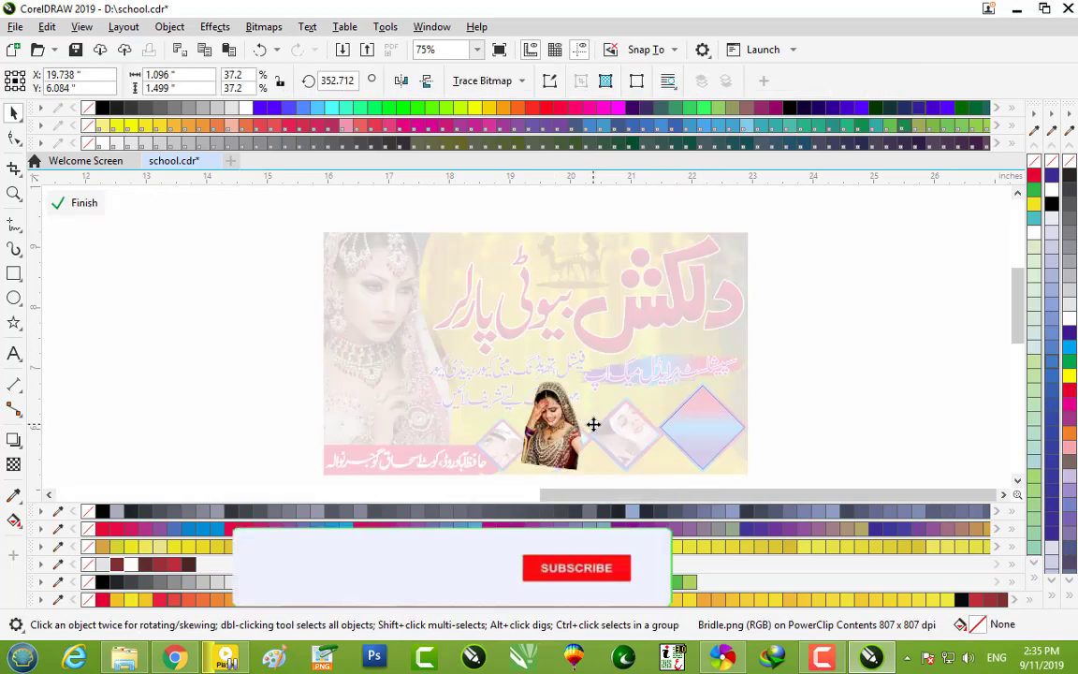
key(ctrl+z)
click(82, 206)
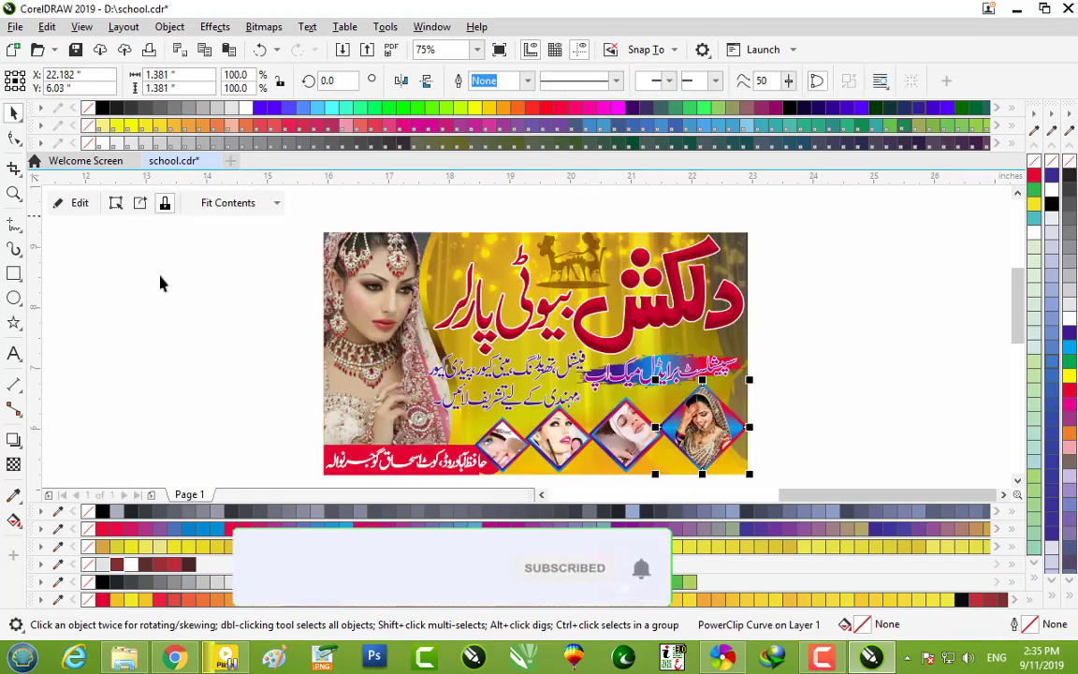
click(142, 244)
- Inspect the white address lettering on the red strip up close and deselect it
click(423, 465)
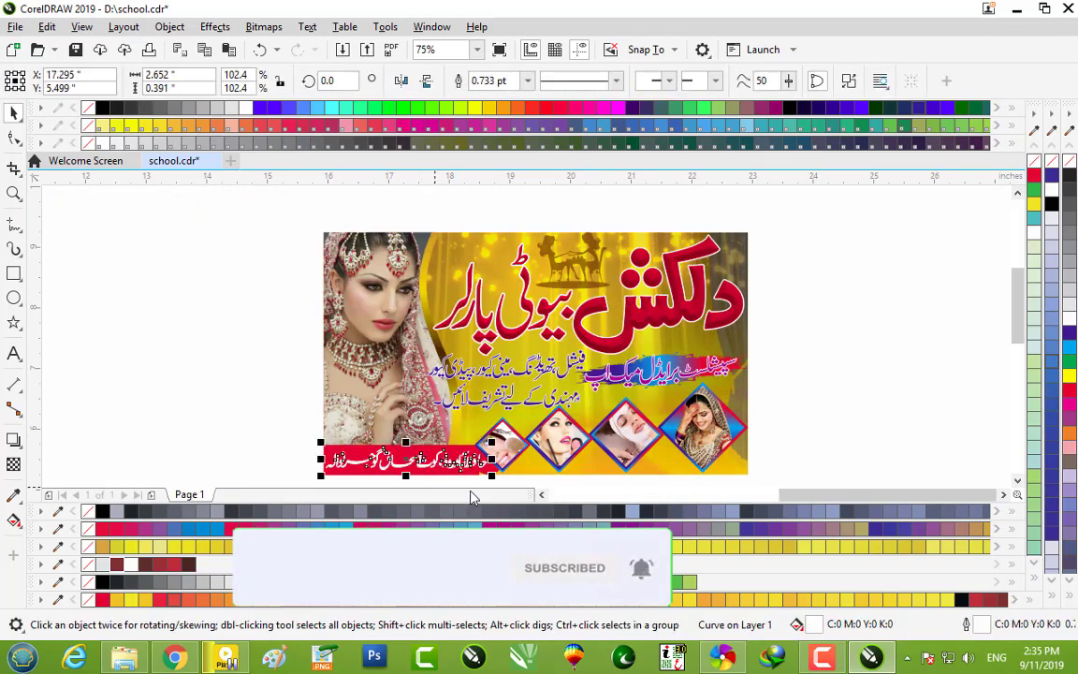
scroll(425, 477, up, 2)
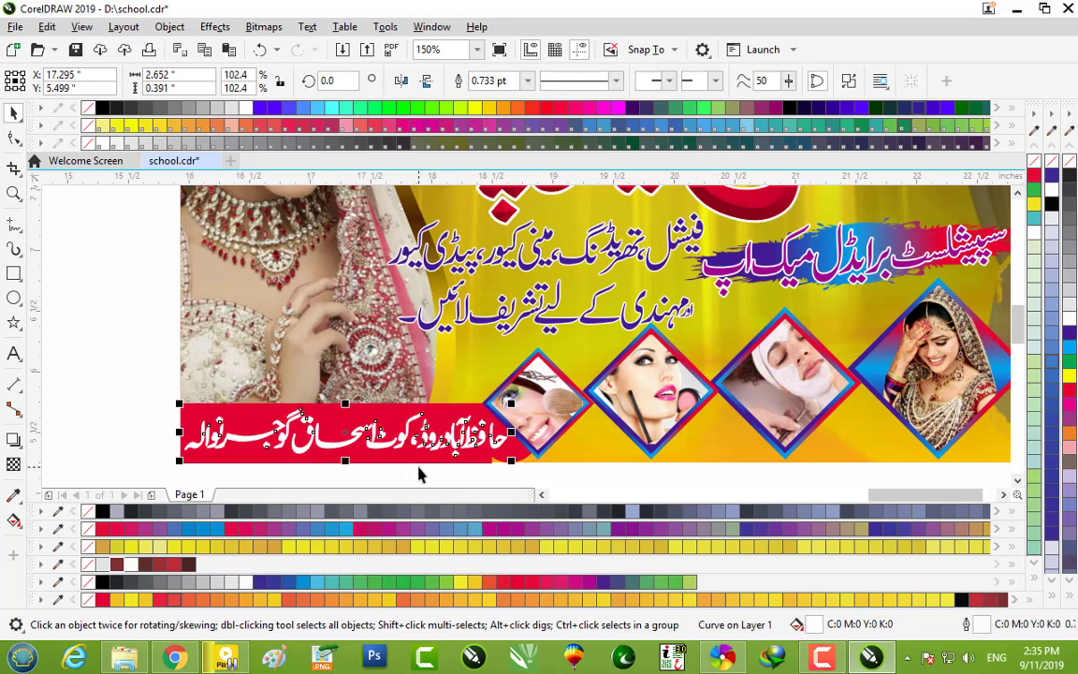
scroll(418, 474, down, 2)
click(171, 361)
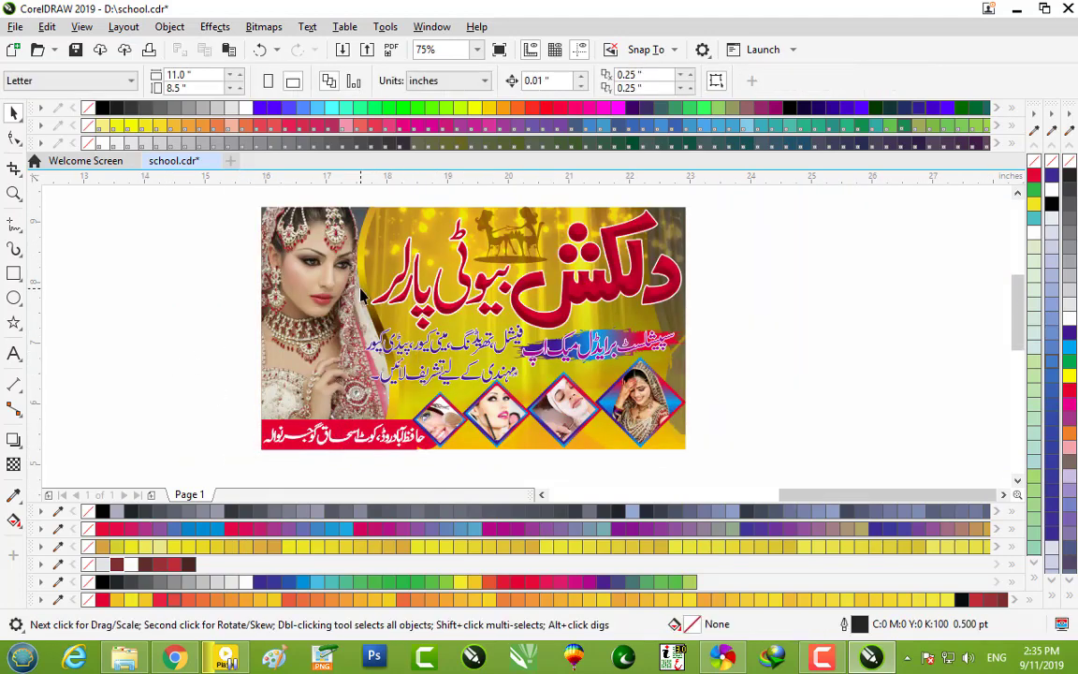
- Try moving the banner's golden background image separately from the other objects, undo the moves and deselect it
click(432, 217)
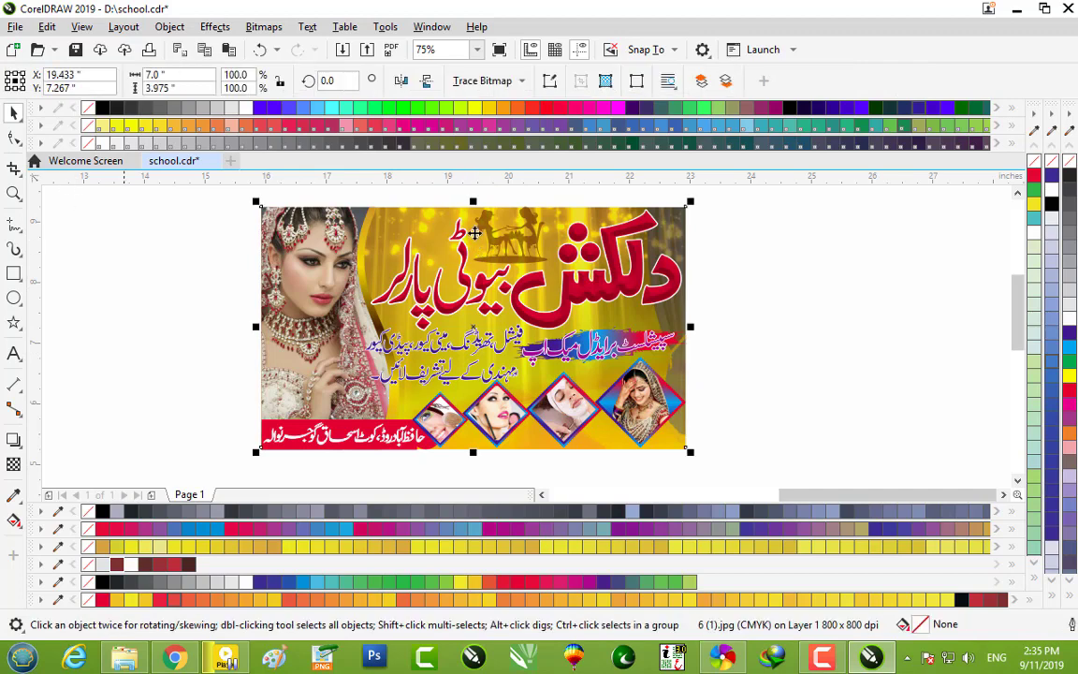
drag(496, 241, 485, 268)
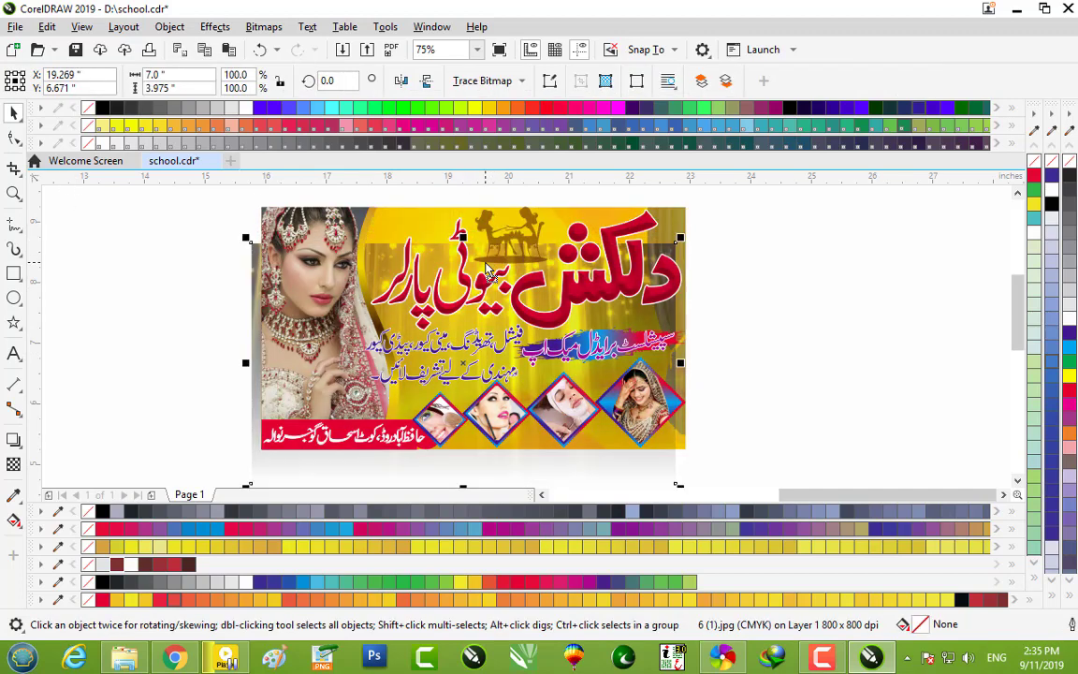
key(ctrl+z)
mouse_move(540, 227)
mouse_down()
mouse_move(526, 282)
mouse_move(537, 231)
mouse_up()
click(404, 269)
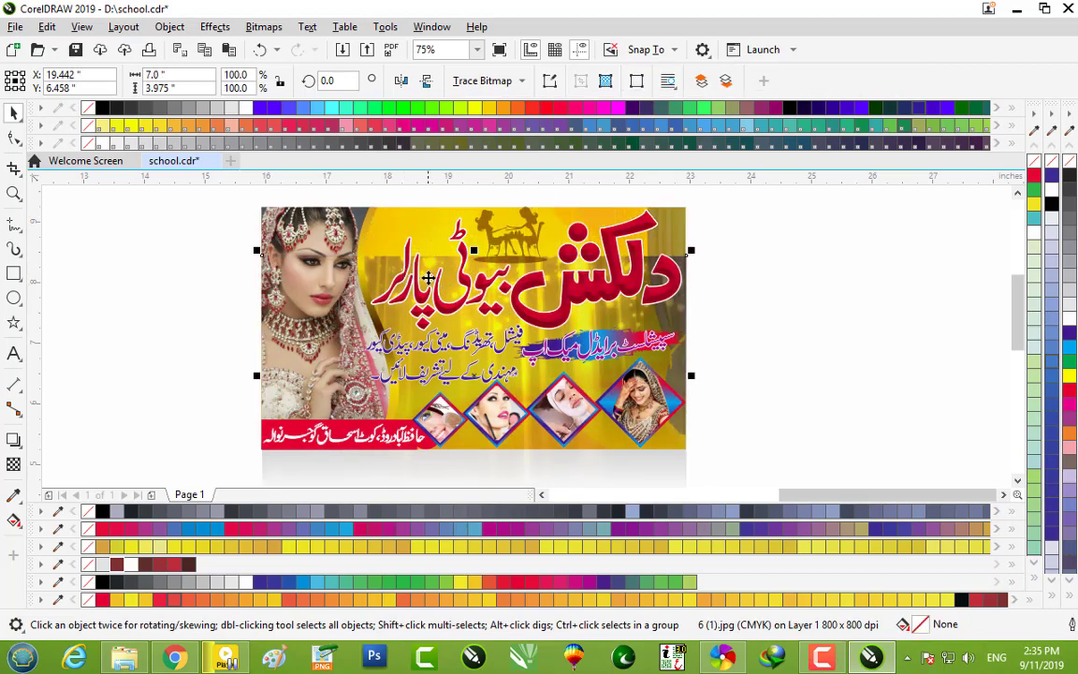
key(ctrl+z)
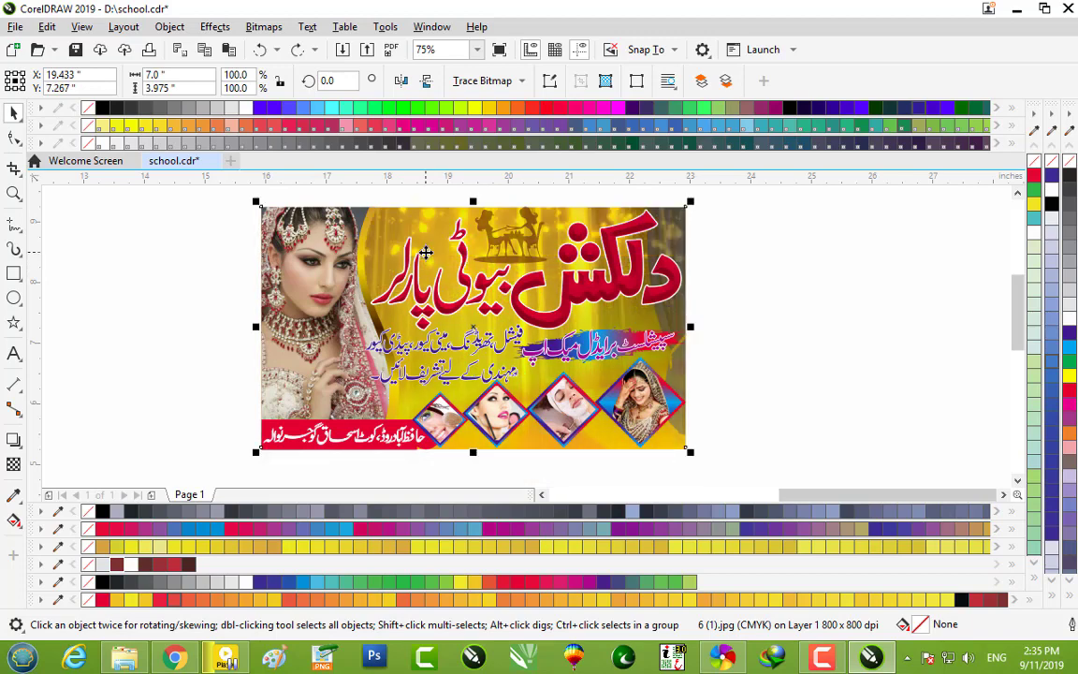
click(780, 289)
scroll(469, 252, down, 2)
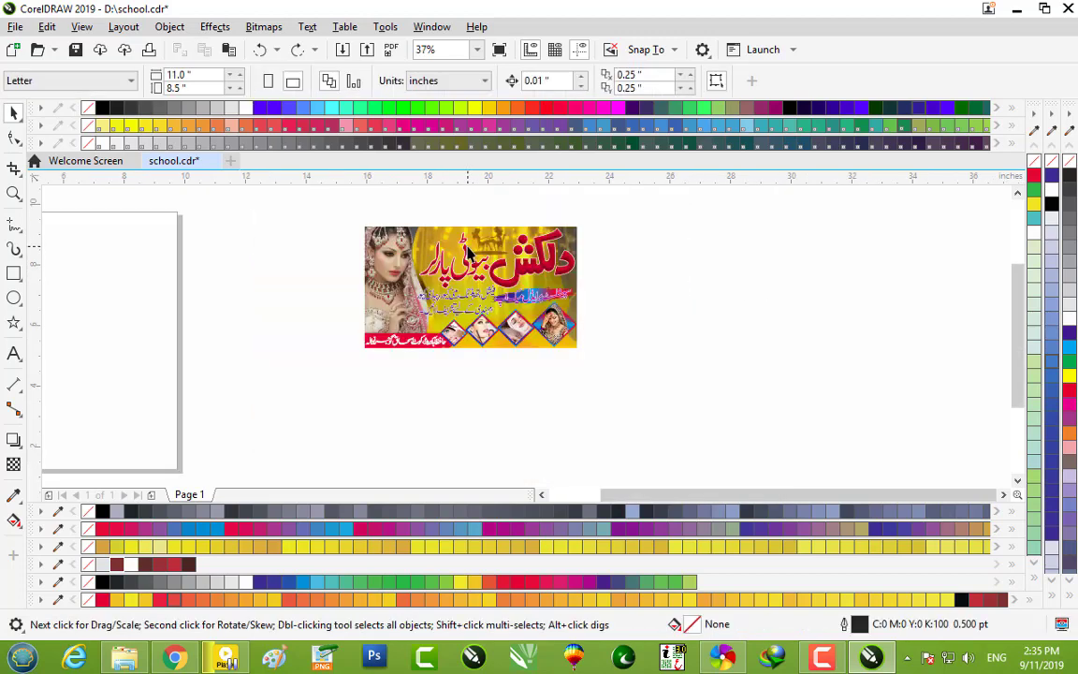
scroll(469, 253, up, 2)
scroll(470, 253, down, 2)
scroll(480, 382, up, 2)
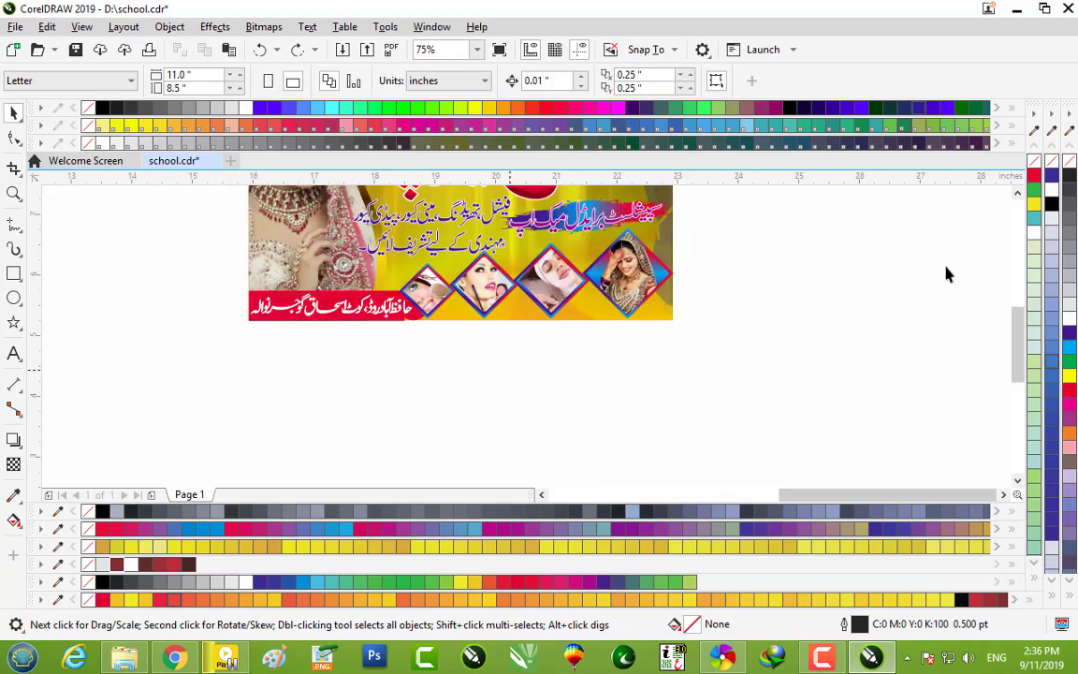
click(1017, 193)
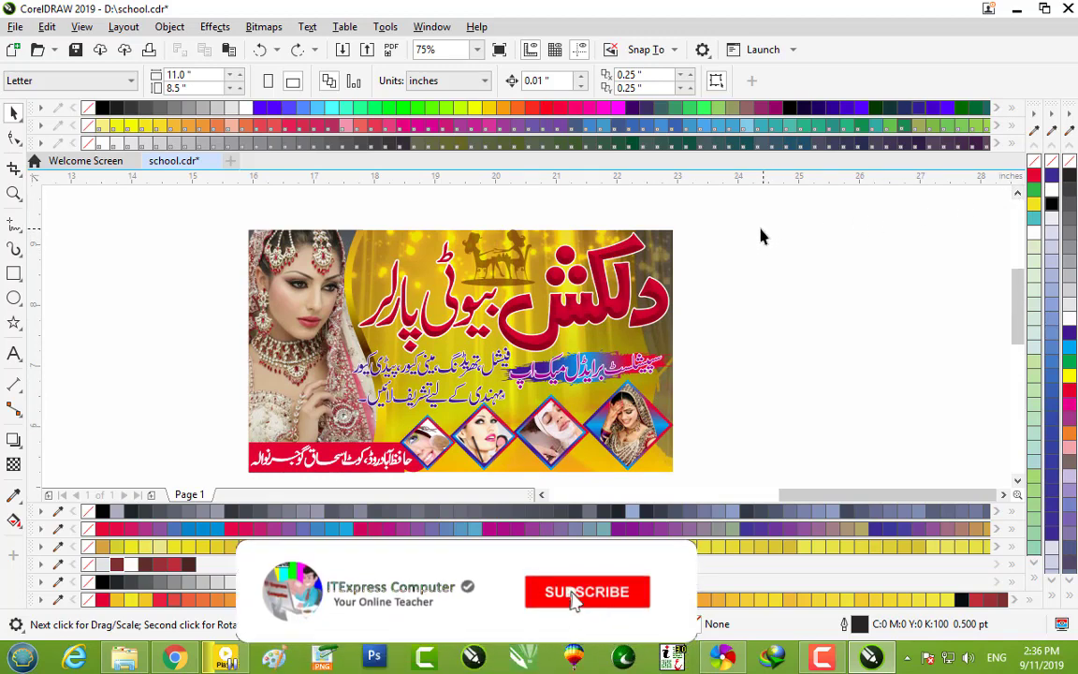
scroll(617, 251, down, 2)
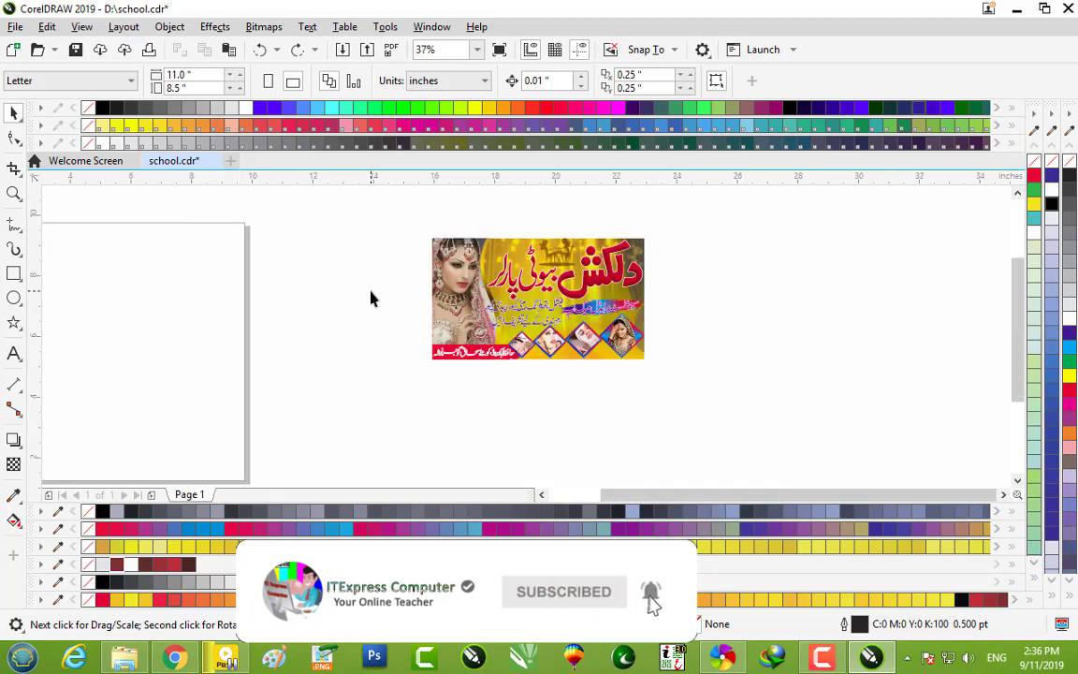
scroll(558, 242, up, 2)
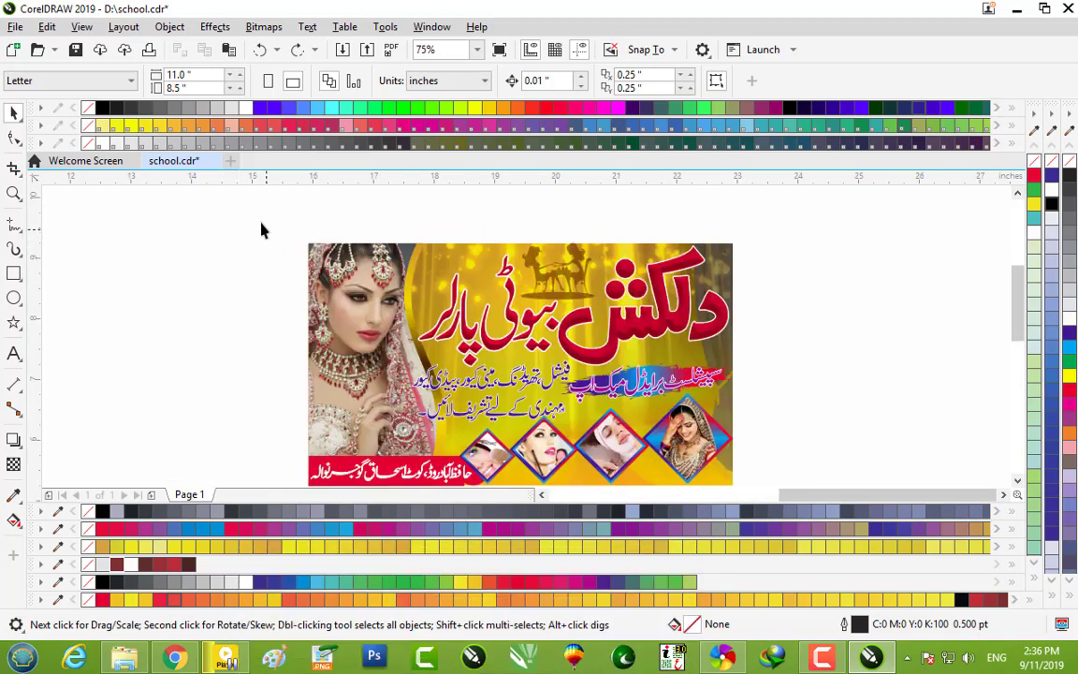
- Select all objects of the beauty parlour banner together and minimize the program to show the desktop
drag(262, 230, 761, 477)
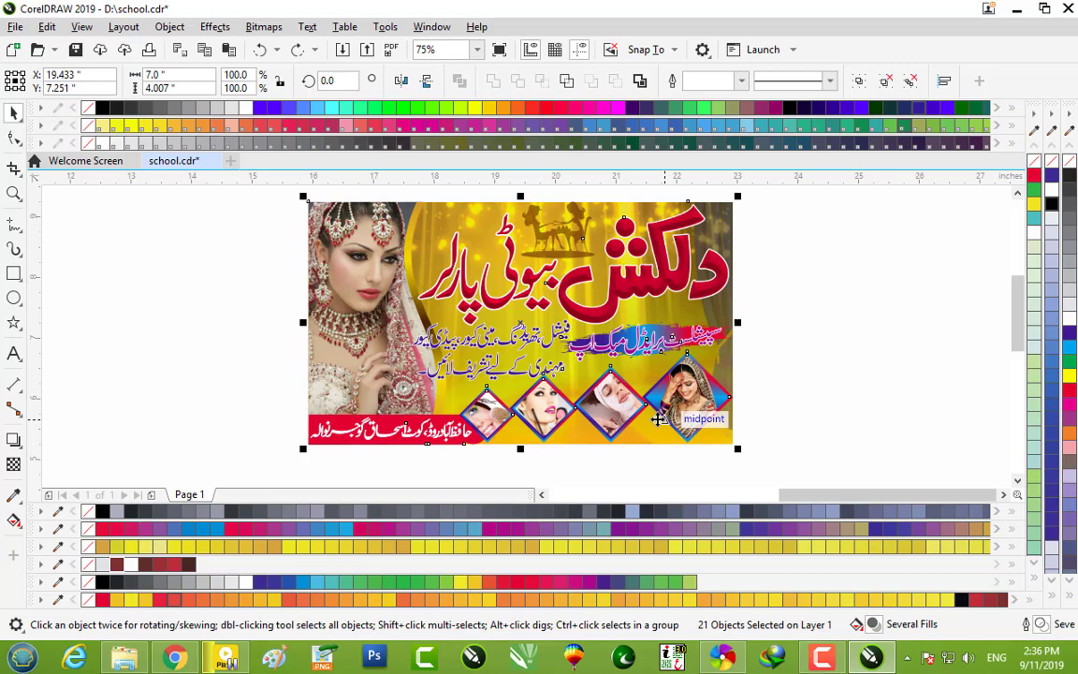
click(1016, 11)
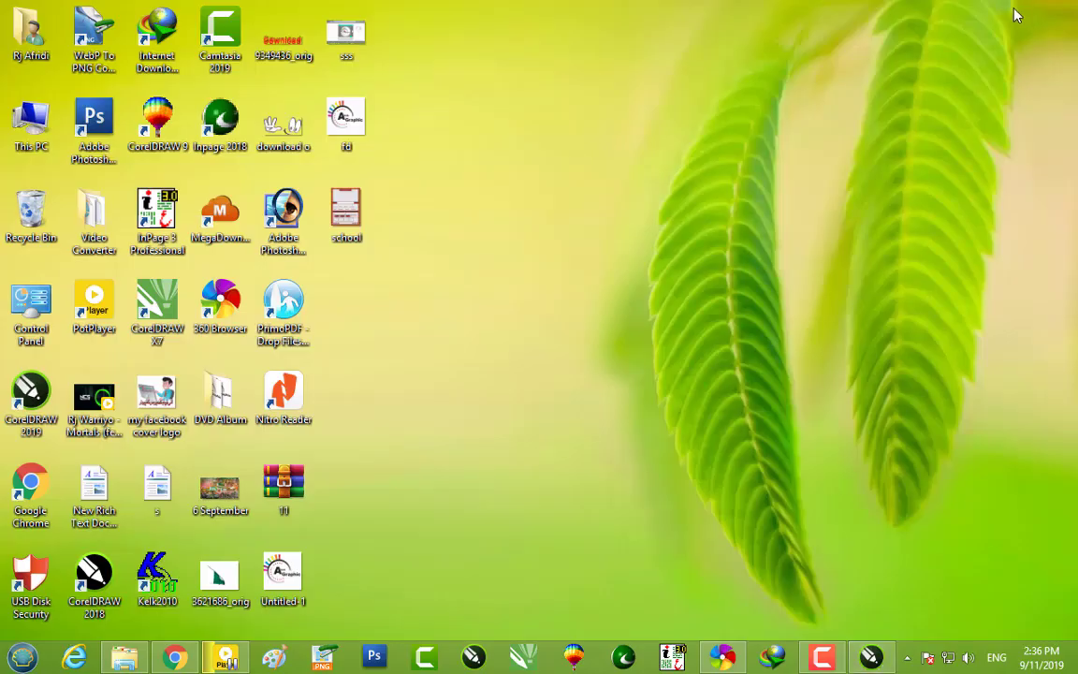